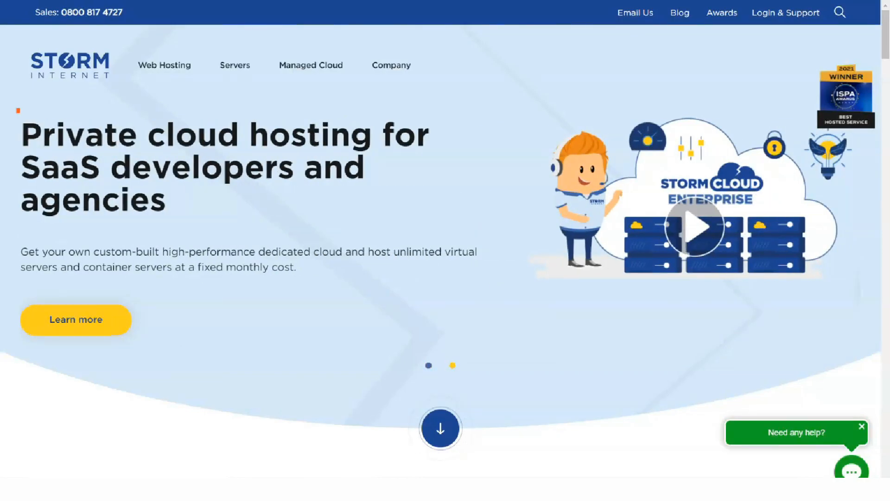
scroll(445, 278, down, 3)
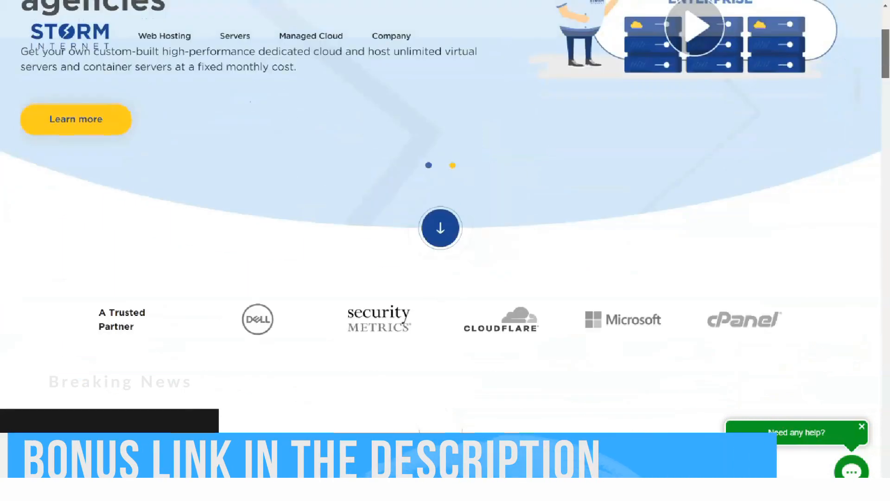
scroll(445, 278, down, 2)
scroll(445, 278, down, 3)
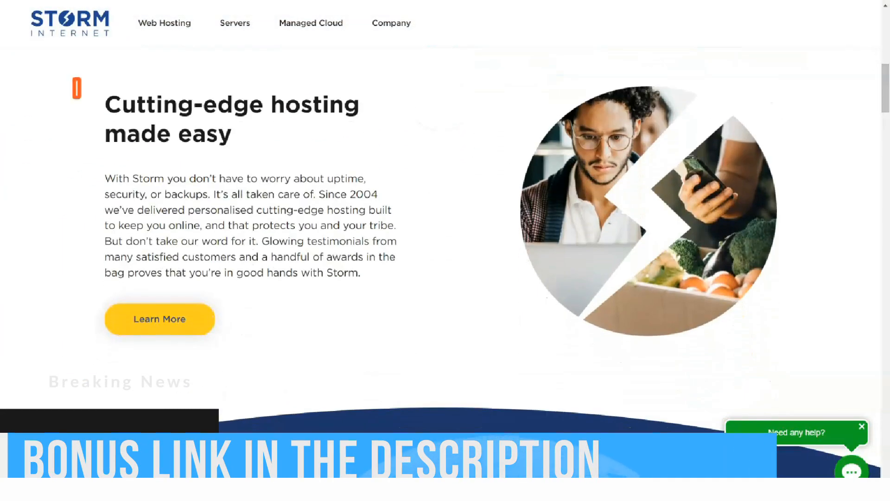
scroll(445, 279, down, 3)
scroll(446, 278, down, 3)
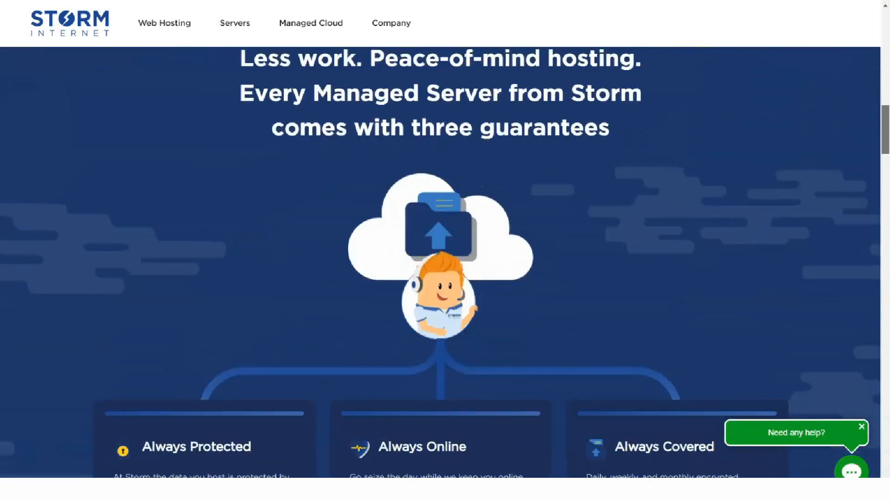
scroll(445, 278, down, 5)
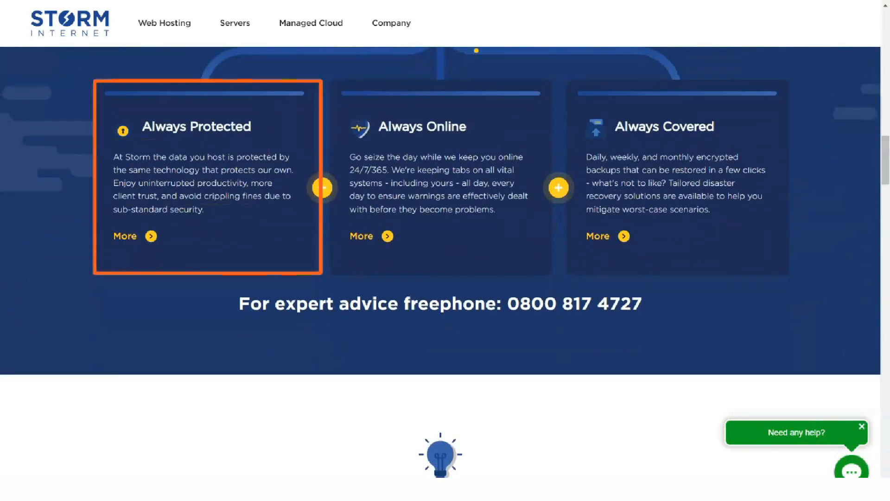
scroll(445, 278, down, 5)
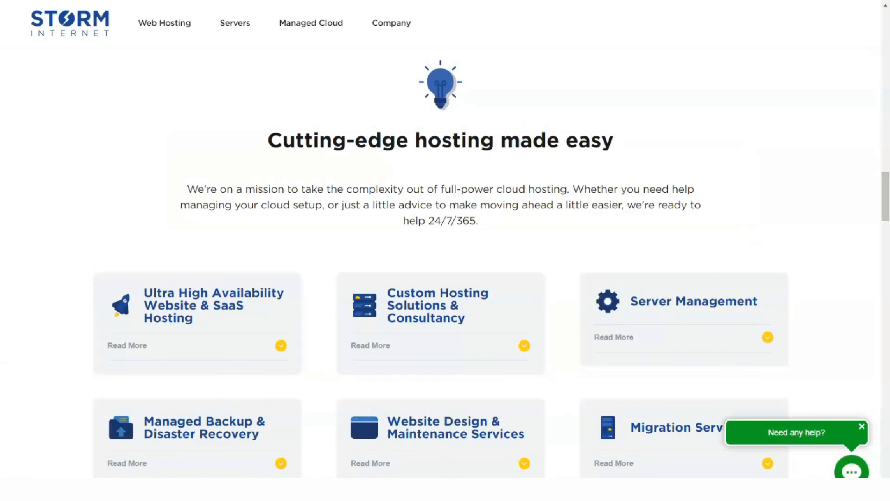
scroll(445, 278, down, 4)
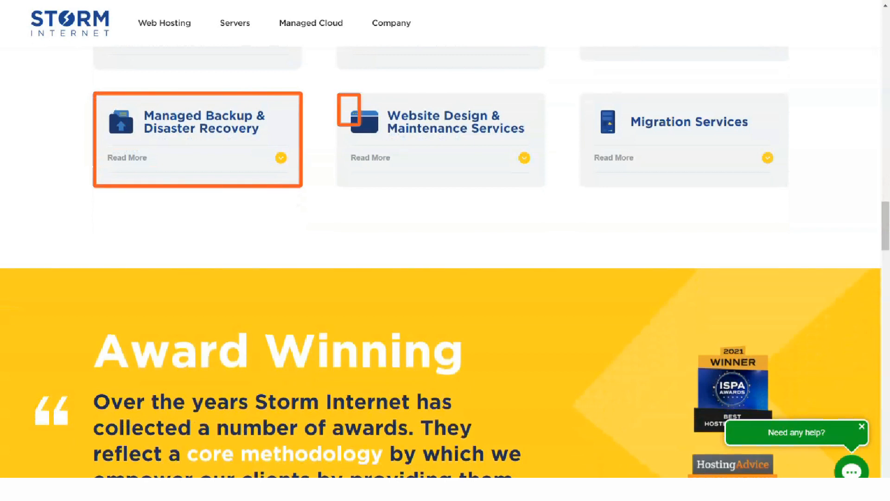
scroll(445, 278, down, 6)
scroll(446, 279, down, 2)
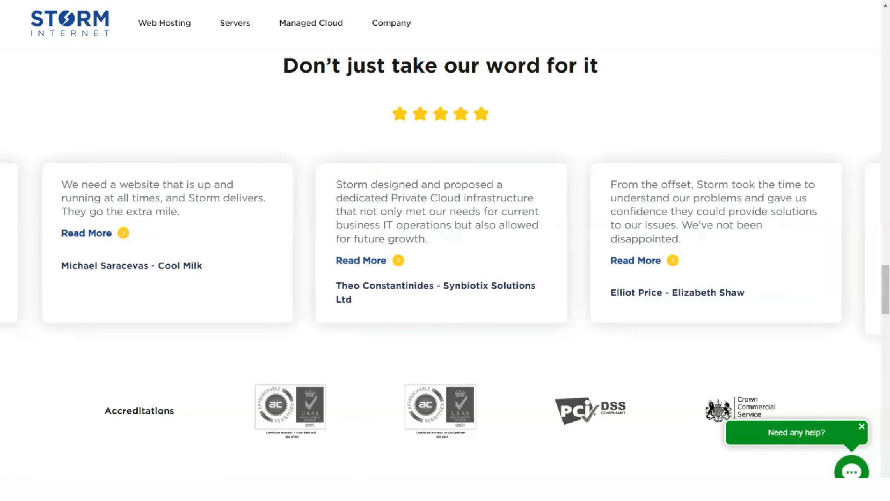
scroll(445, 278, down, 5)
scroll(445, 278, down, 4)
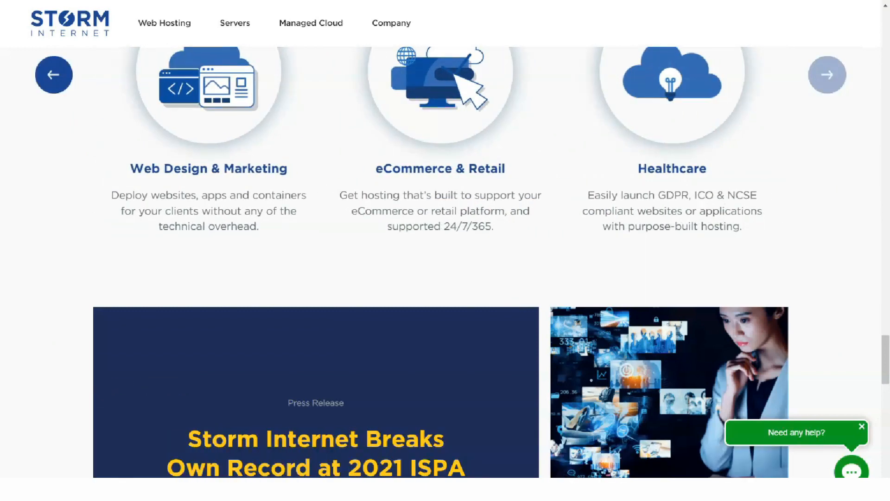
scroll(446, 279, down, 5)
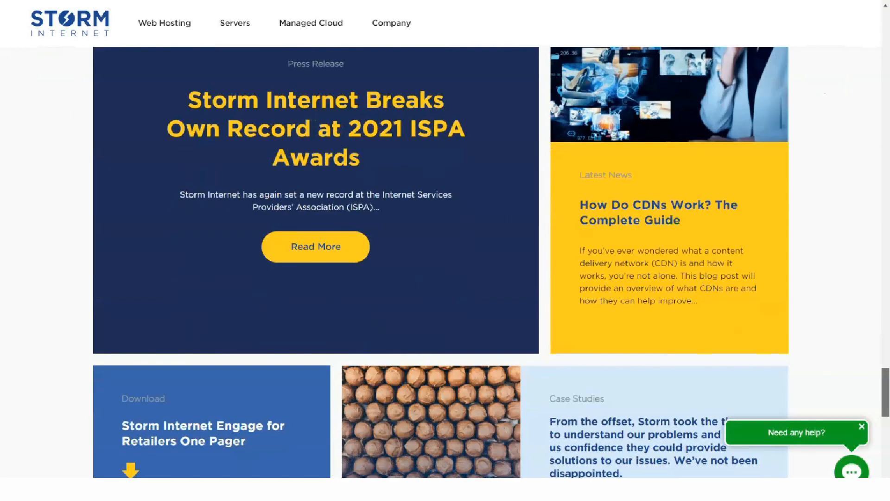
scroll(445, 279, down, 10)
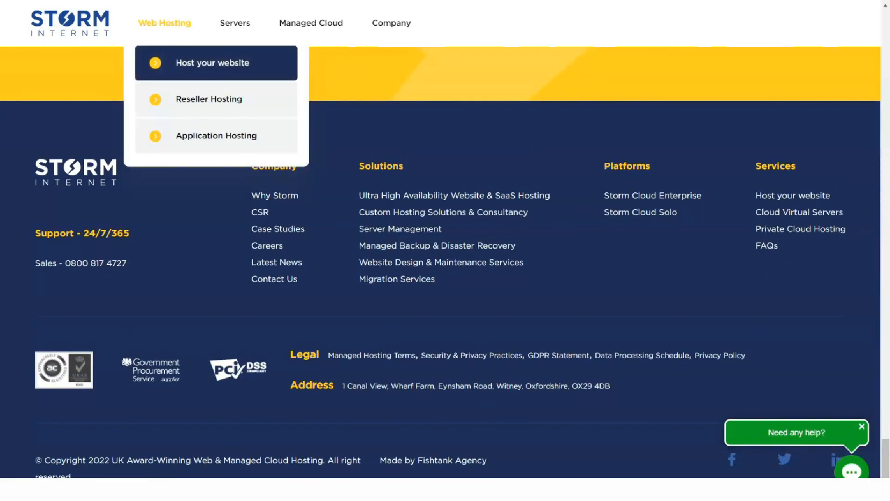
Expand the Domain Features tables for Linux GO and Windows GO, then reach the Synbiotix testimonial.
click(212, 63)
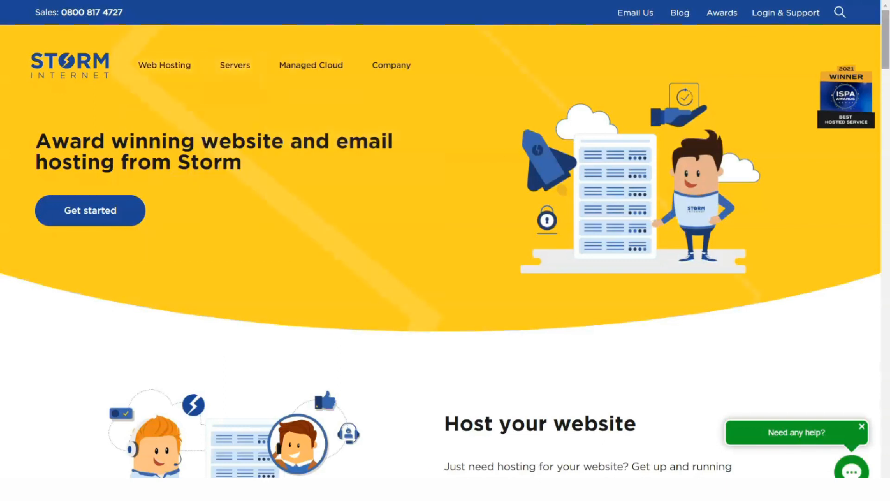
scroll(445, 278, down, 5)
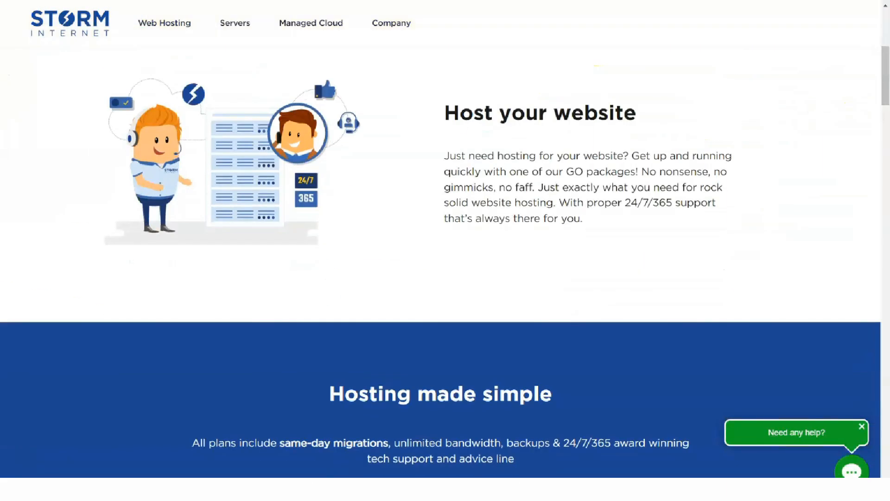
scroll(445, 278, down, 5)
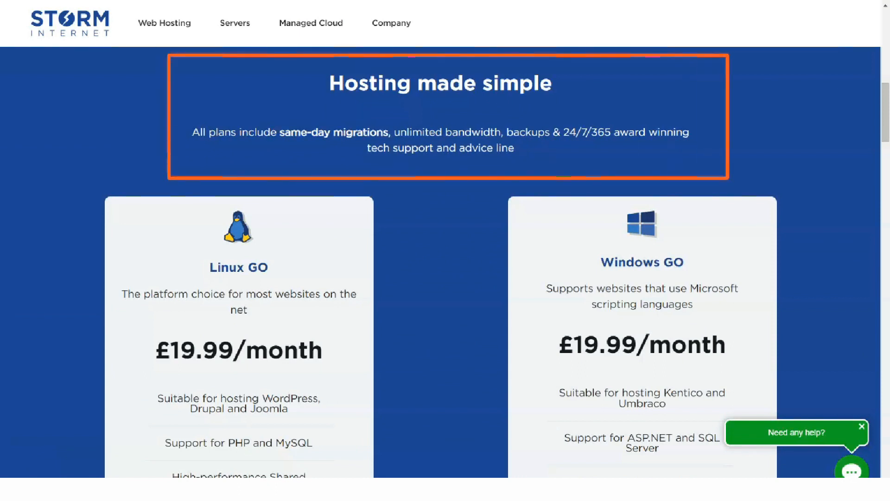
scroll(446, 279, down, 5)
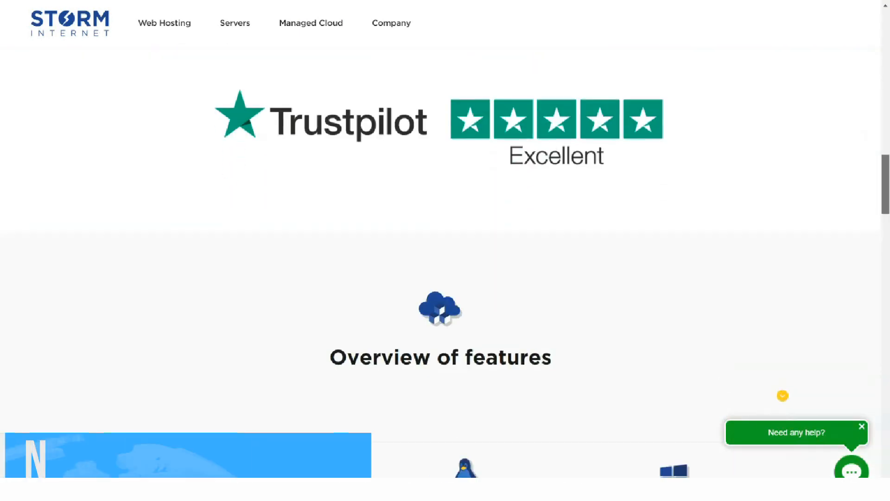
scroll(446, 278, down, 5)
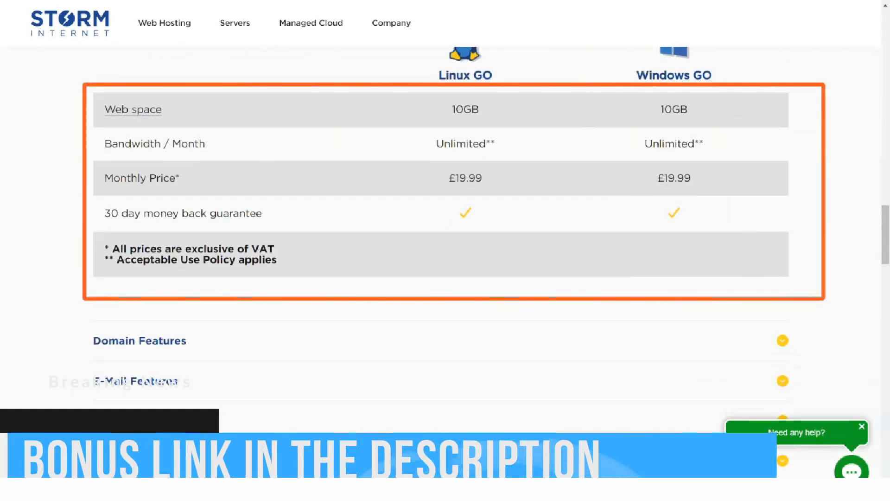
scroll(445, 278, down, 2)
click(139, 230)
scroll(445, 279, down, 4)
scroll(445, 278, down, 3)
scroll(446, 278, down, 5)
scroll(445, 278, down, 5)
scroll(445, 278, down, 3)
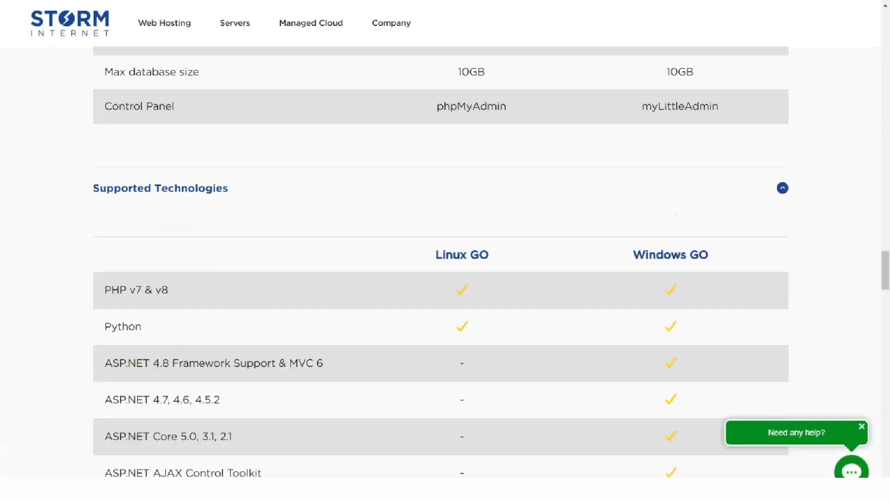
scroll(445, 278, down, 5)
scroll(445, 278, down, 5)
scroll(445, 278, down, 3)
scroll(445, 278, down, 4)
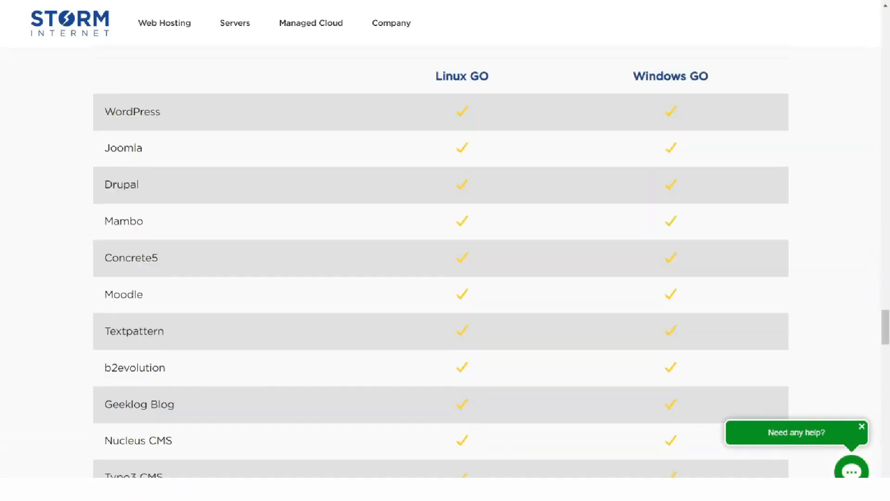
scroll(446, 278, down, 5)
scroll(445, 278, down, 1)
scroll(445, 279, down, 5)
scroll(445, 278, down, 2)
scroll(445, 278, down, 3)
scroll(445, 278, down, 4)
scroll(445, 278, down, 1)
scroll(445, 278, down, 5)
scroll(446, 279, down, 4)
scroll(445, 278, down, 1)
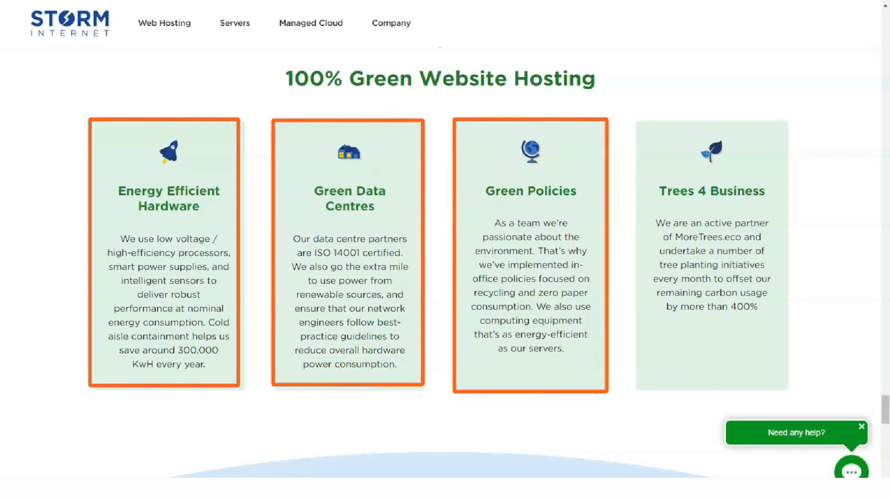
scroll(445, 278, down, 6)
scroll(445, 278, down, 4)
scroll(445, 278, up, 4)
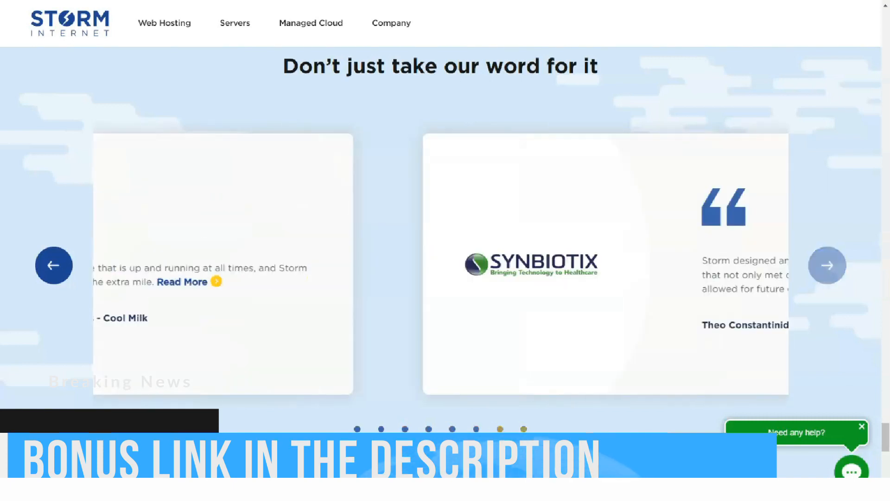
drag(175, 61, 196, 99)
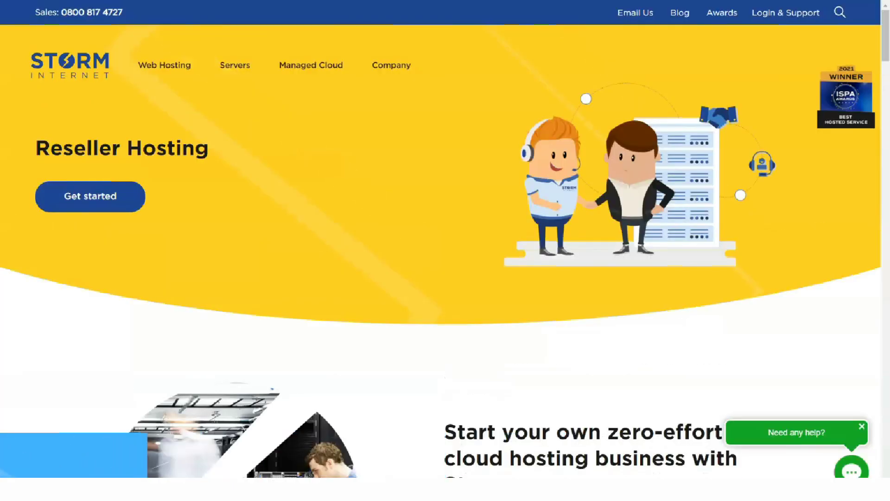
scroll(445, 251, down, 5)
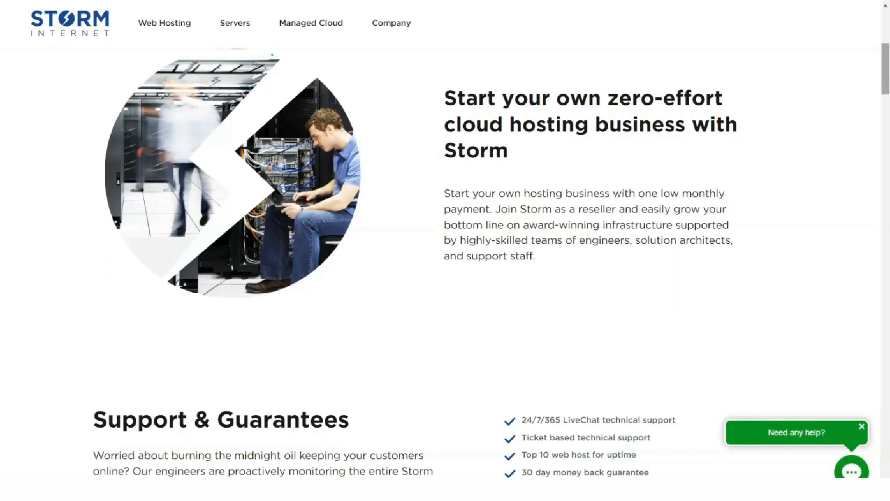
scroll(445, 251, down, 2)
scroll(445, 251, down, 3)
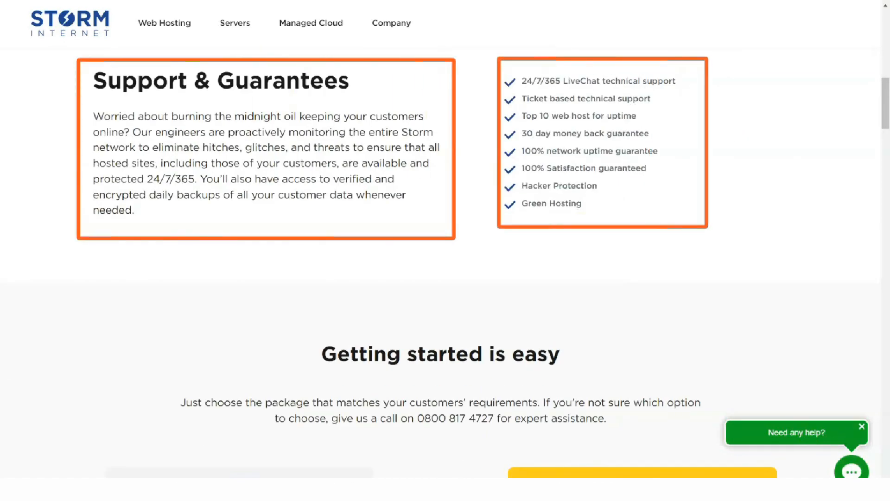
scroll(446, 251, down, 4)
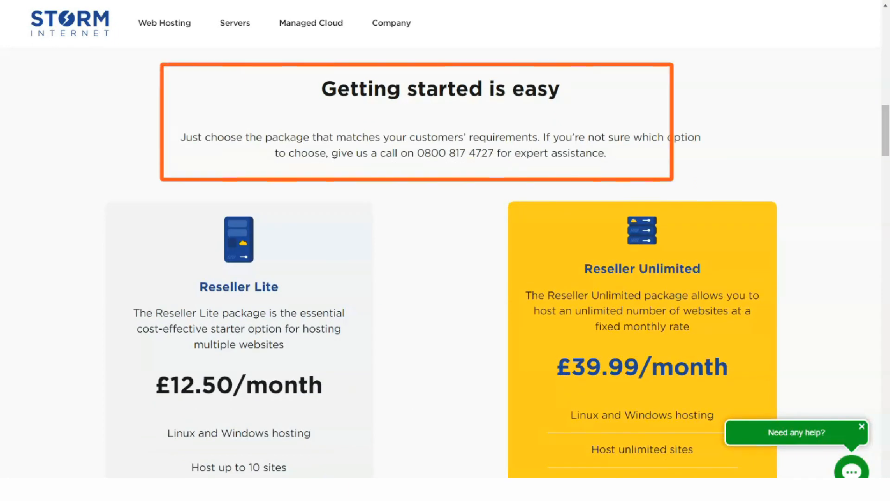
scroll(446, 250, down, 3)
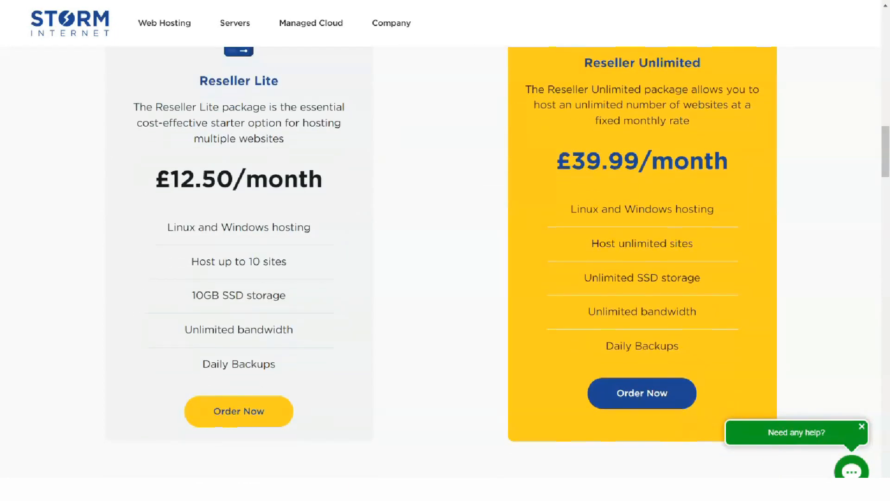
scroll(445, 251, down, 2)
scroll(446, 250, down, 4)
scroll(446, 250, down, 3)
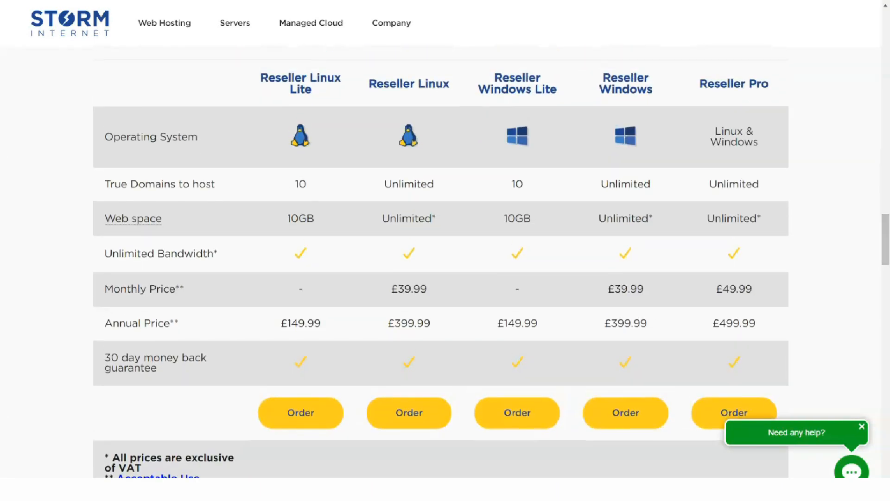
scroll(445, 250, down, 10)
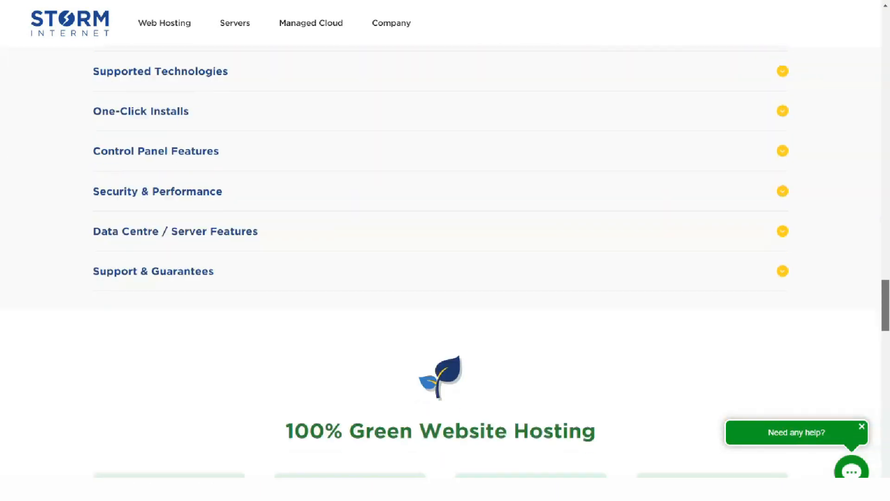
scroll(445, 250, up, 4)
scroll(446, 251, down, 4)
scroll(445, 251, down, 4)
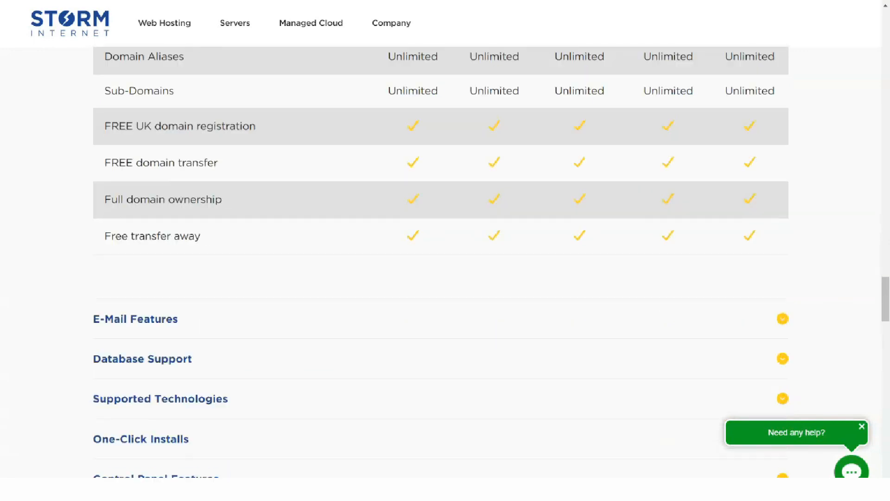
scroll(445, 251, down, 4)
scroll(445, 251, down, 2)
scroll(445, 250, down, 3)
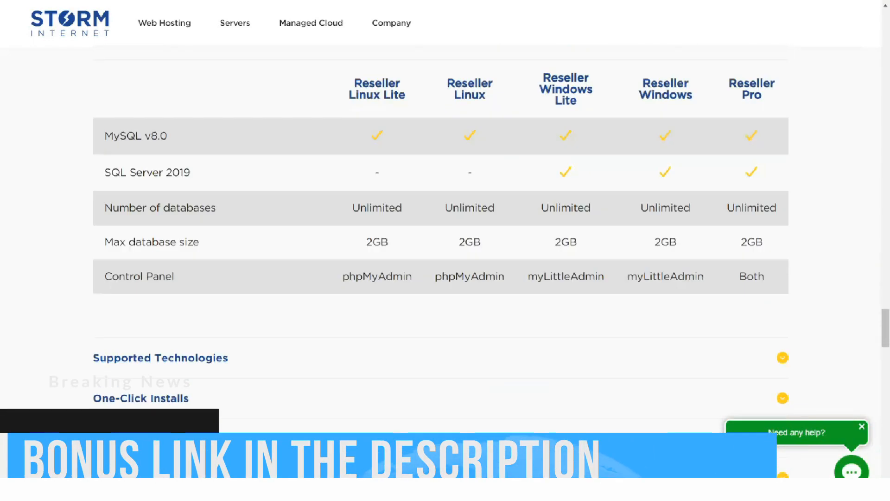
scroll(445, 250, down, 3)
scroll(445, 251, down, 4)
scroll(445, 251, down, 5)
scroll(445, 250, down, 5)
scroll(445, 251, down, 5)
scroll(445, 251, down, 5)
scroll(445, 250, down, 3)
scroll(445, 251, down, 4)
scroll(445, 250, down, 3)
scroll(445, 251, down, 2)
scroll(445, 250, down, 3)
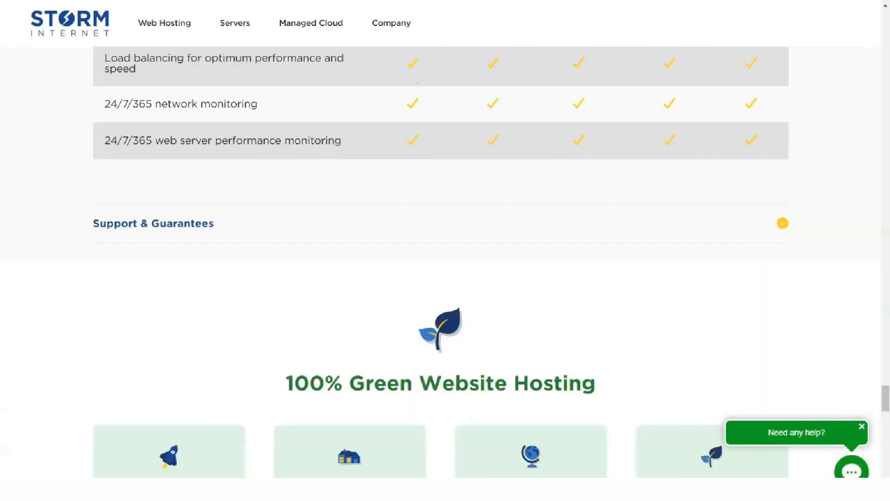
scroll(445, 251, down, 3)
scroll(446, 251, down, 4)
scroll(446, 250, down, 5)
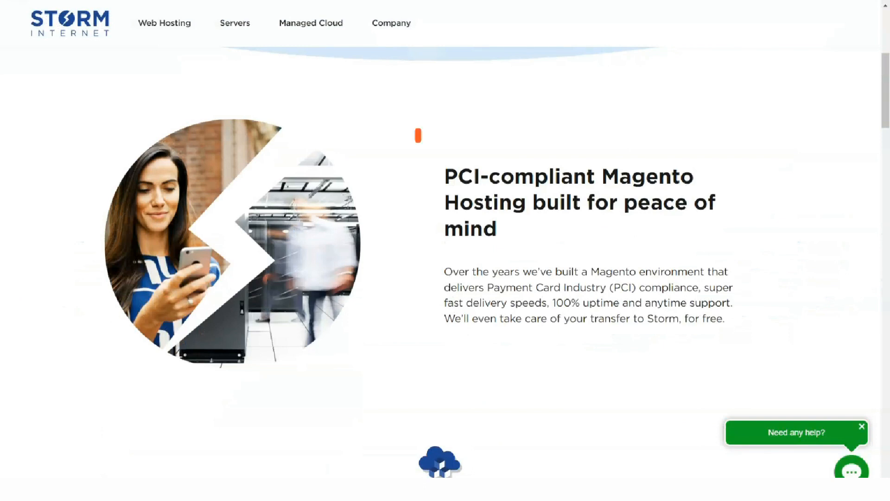
scroll(446, 251, down, 5)
scroll(445, 250, down, 5)
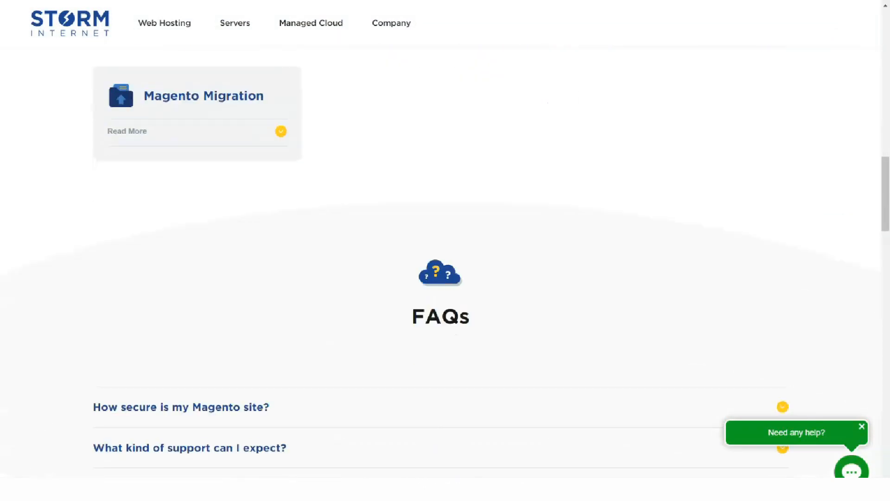
scroll(445, 251, down, 3)
scroll(446, 251, down, 3)
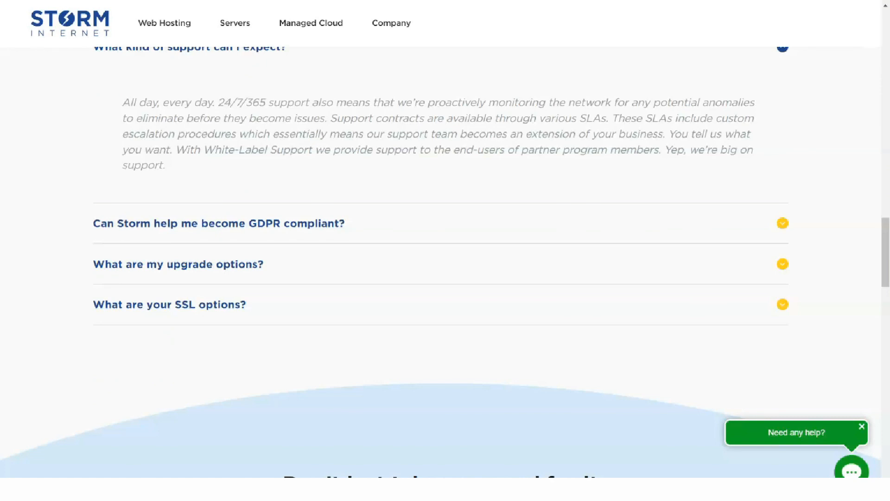
scroll(445, 250, down, 3)
scroll(445, 251, down, 1)
scroll(446, 250, down, 2)
scroll(446, 250, down, 5)
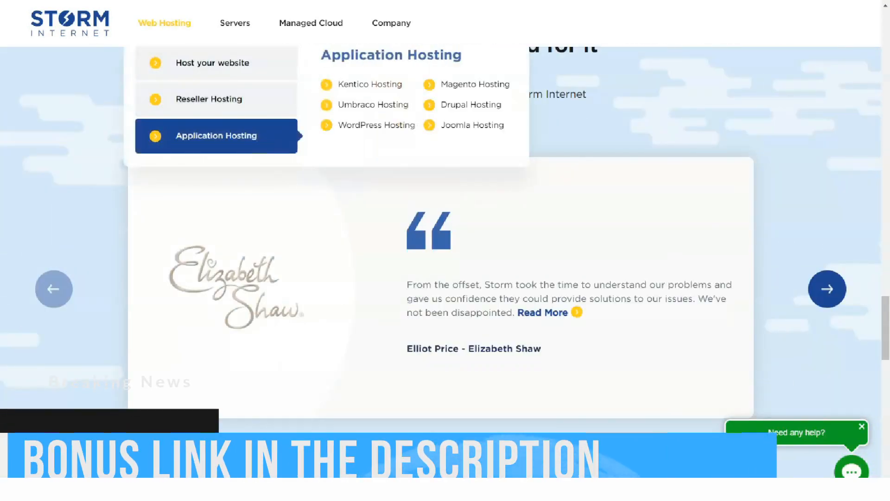
scroll(445, 250, down, 4)
scroll(445, 251, down, 1)
scroll(445, 250, down, 4)
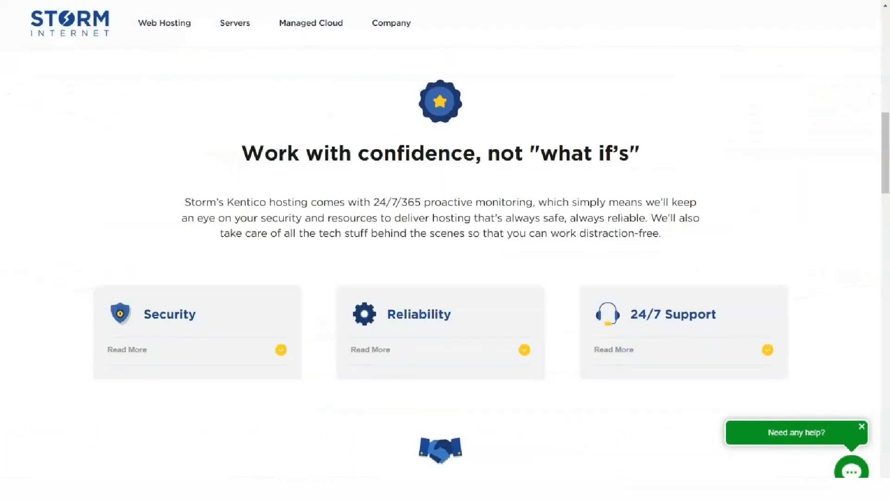
scroll(445, 250, down, 3)
scroll(445, 250, down, 2)
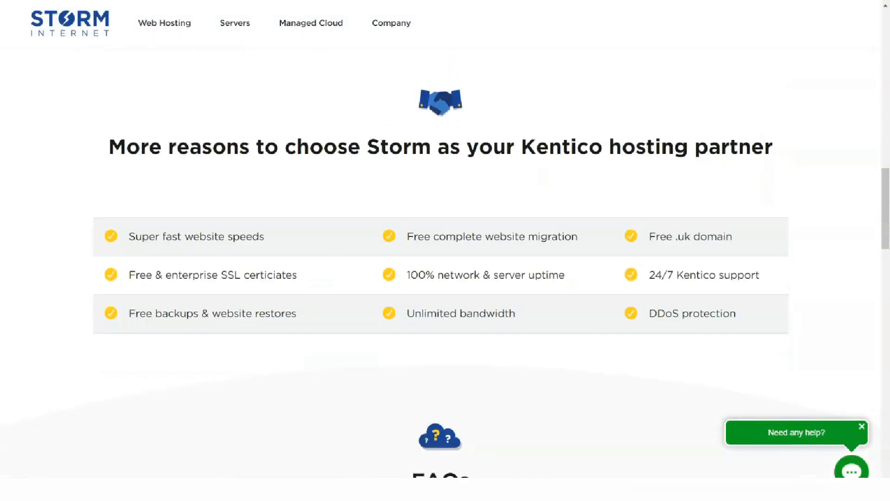
scroll(445, 251, down, 5)
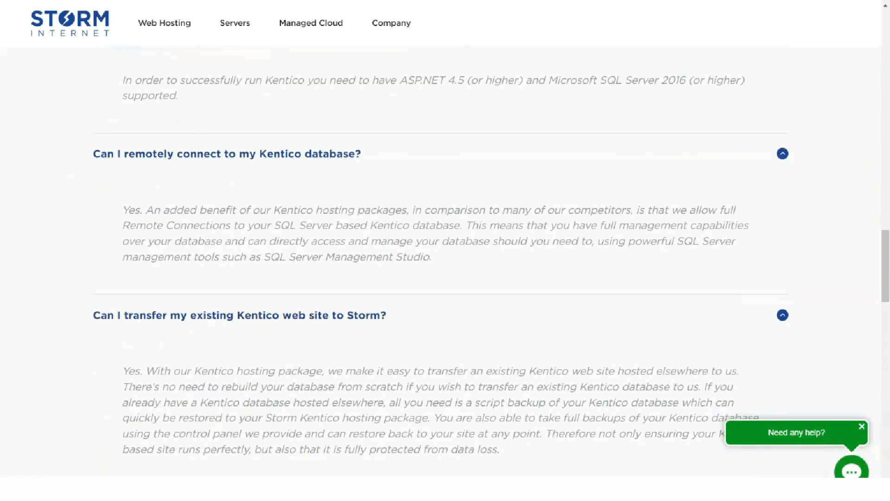
scroll(445, 250, down, 3)
scroll(445, 250, down, 5)
scroll(445, 251, down, 2)
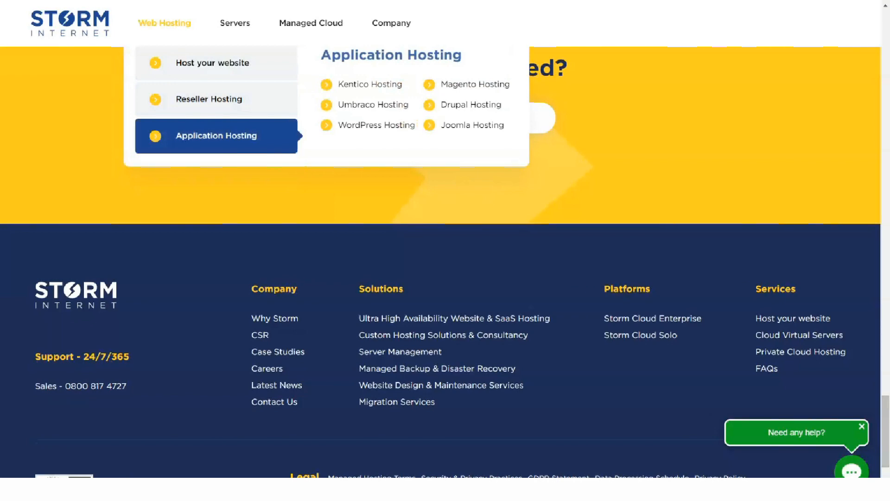
Review the Umbraco hosting page from the Application Hosting submenu.
click(374, 104)
scroll(373, 105, down, 4)
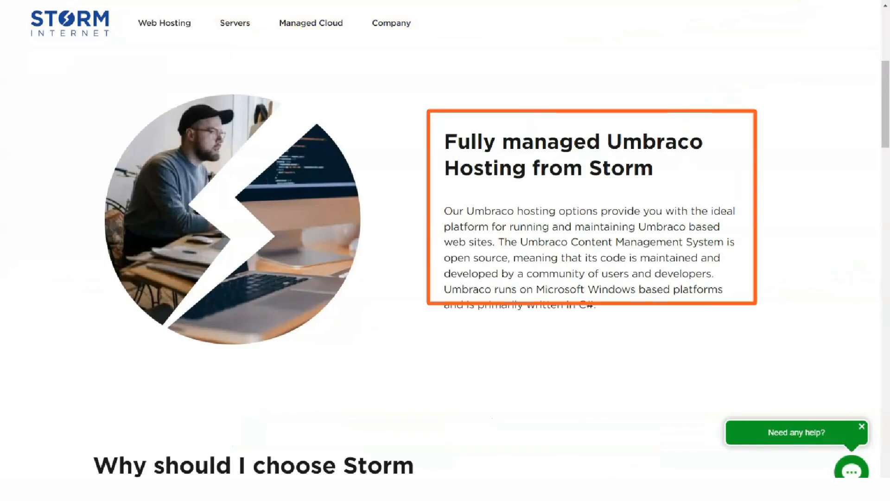
scroll(445, 251, down, 3)
scroll(445, 251, down, 2)
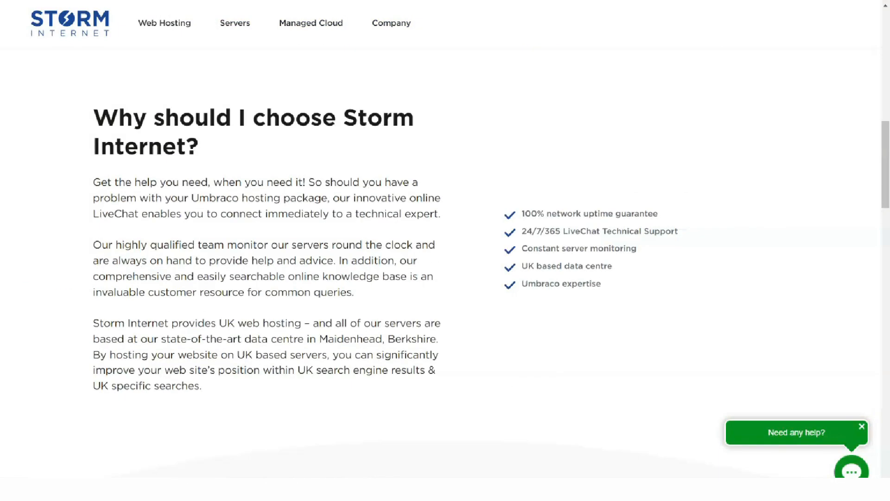
scroll(445, 250, down, 5)
scroll(445, 251, down, 2)
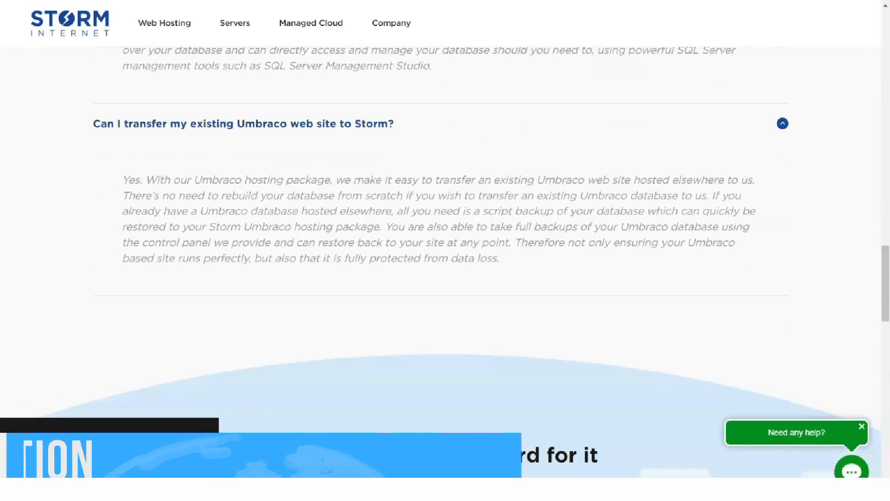
scroll(445, 251, down, 3)
scroll(445, 250, down, 5)
scroll(445, 251, down, 4)
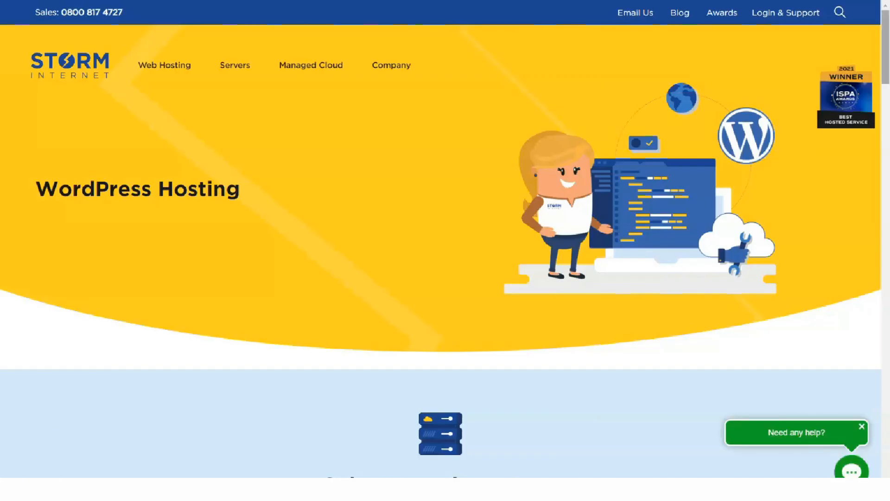
scroll(445, 251, down, 4)
scroll(445, 251, down, 2)
scroll(446, 250, down, 1)
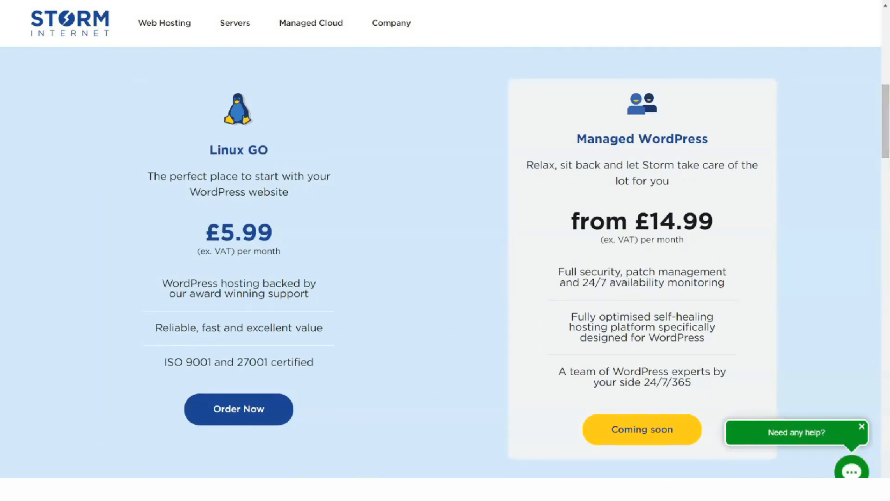
scroll(445, 250, down, 2)
scroll(445, 250, down, 5)
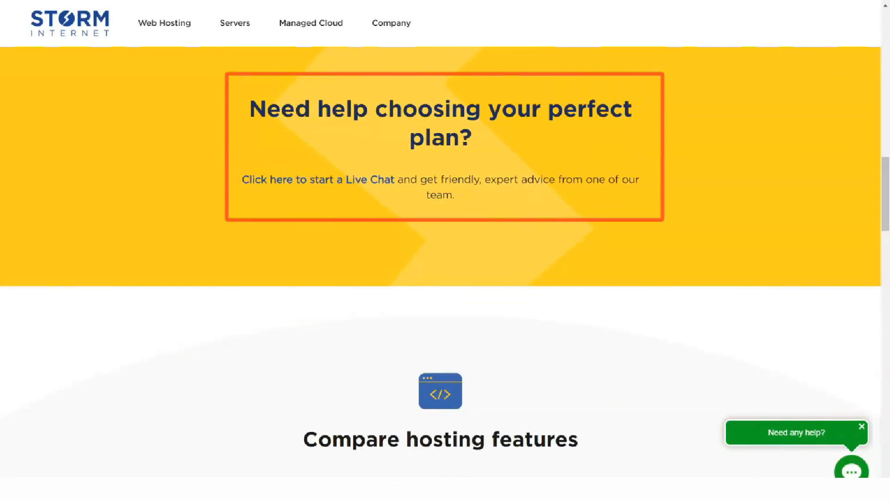
scroll(445, 251, down, 5)
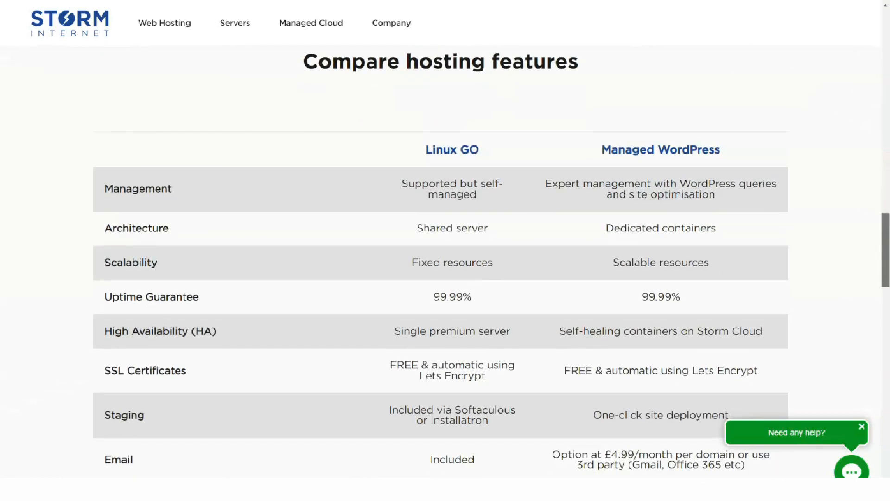
scroll(446, 251, down, 2)
scroll(445, 251, down, 5)
scroll(445, 250, down, 3)
scroll(446, 251, down, 5)
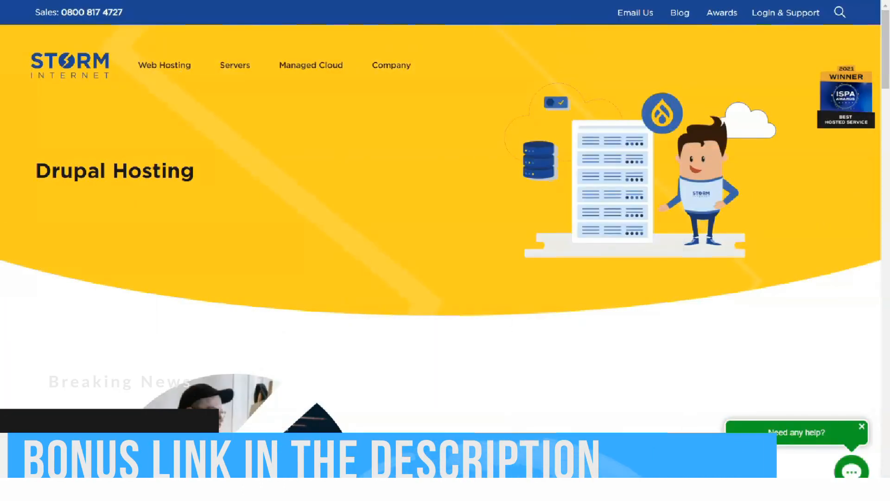
scroll(445, 251, down, 1)
scroll(445, 250, down, 4)
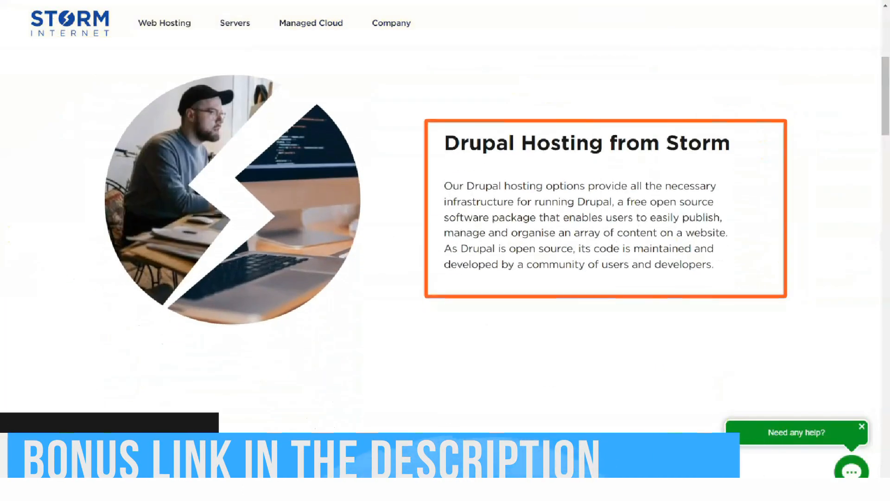
scroll(445, 250, down, 1)
scroll(445, 250, down, 5)
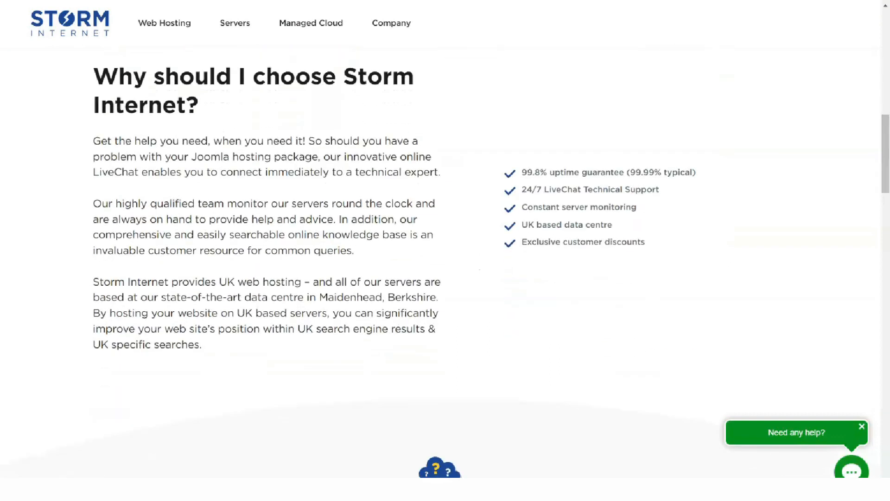
scroll(445, 251, down, 5)
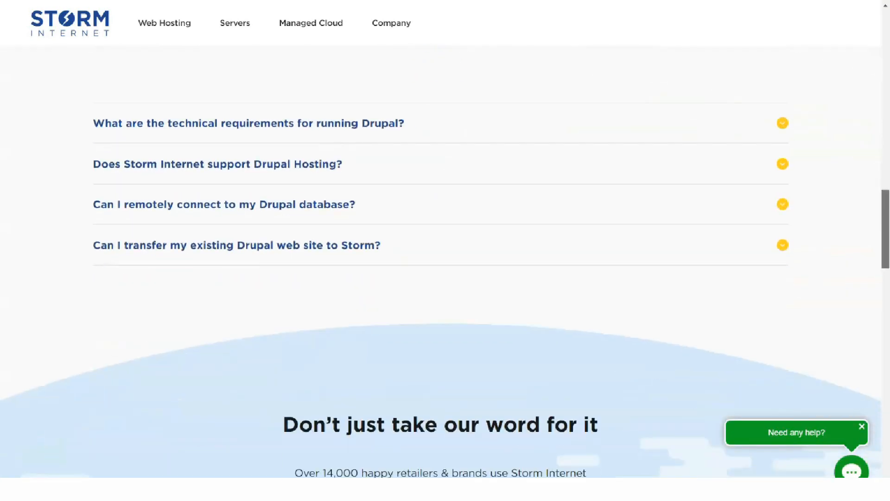
scroll(445, 250, down, 3)
scroll(445, 251, down, 2)
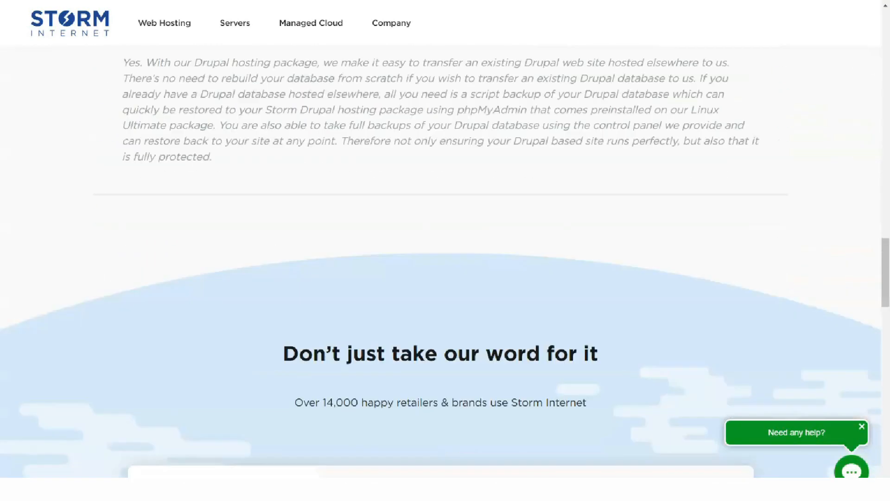
scroll(445, 251, down, 3)
scroll(445, 250, down, 3)
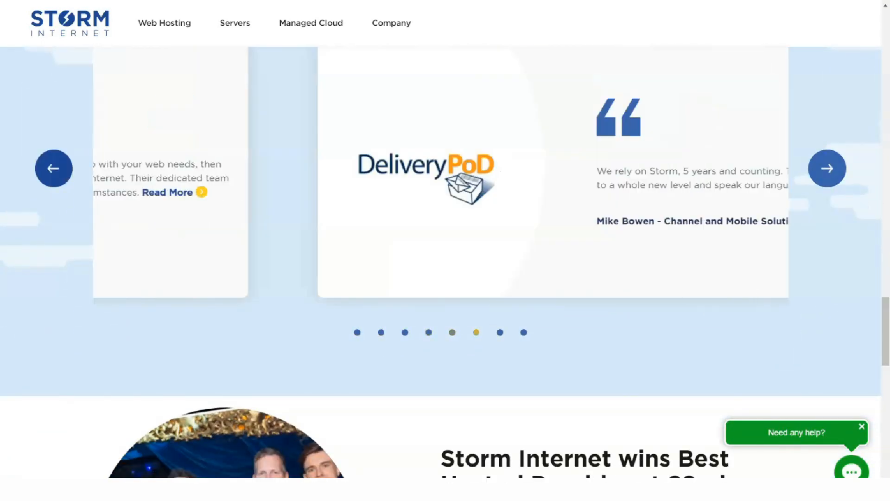
scroll(445, 250, down, 3)
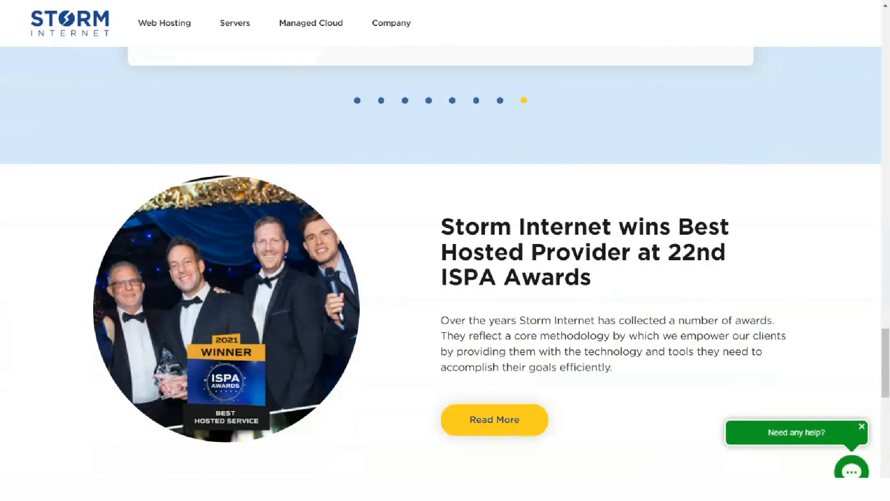
scroll(445, 251, down, 3)
scroll(445, 250, down, 5)
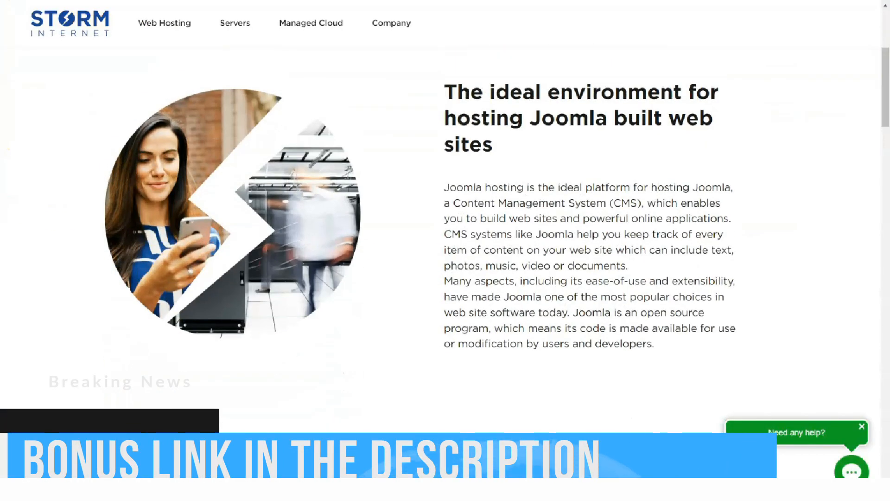
scroll(446, 251, down, 5)
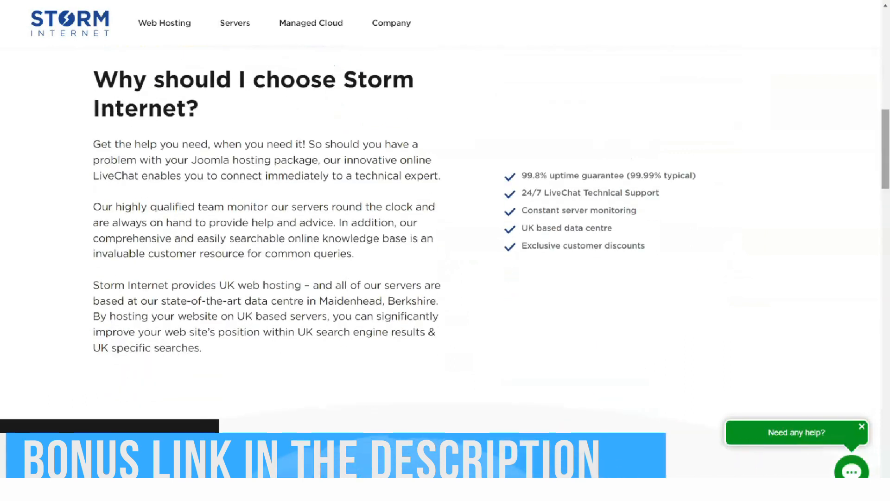
scroll(445, 250, down, 5)
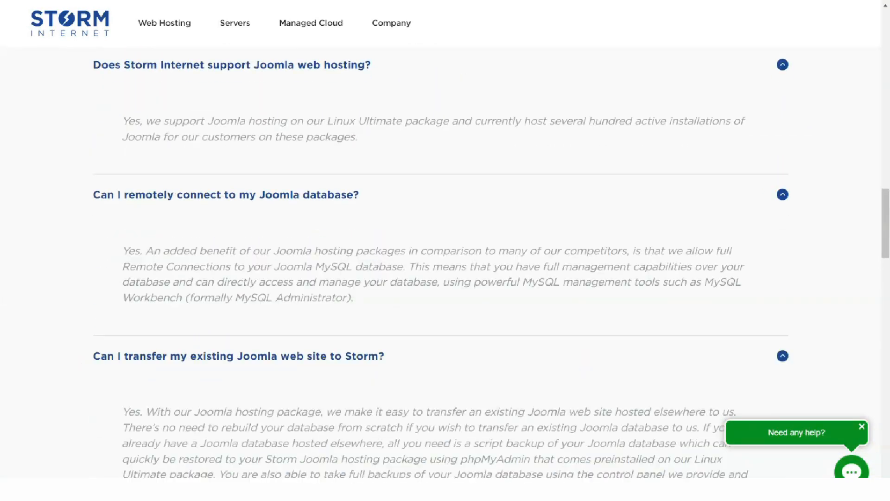
scroll(445, 250, down, 5)
scroll(445, 250, down, 6)
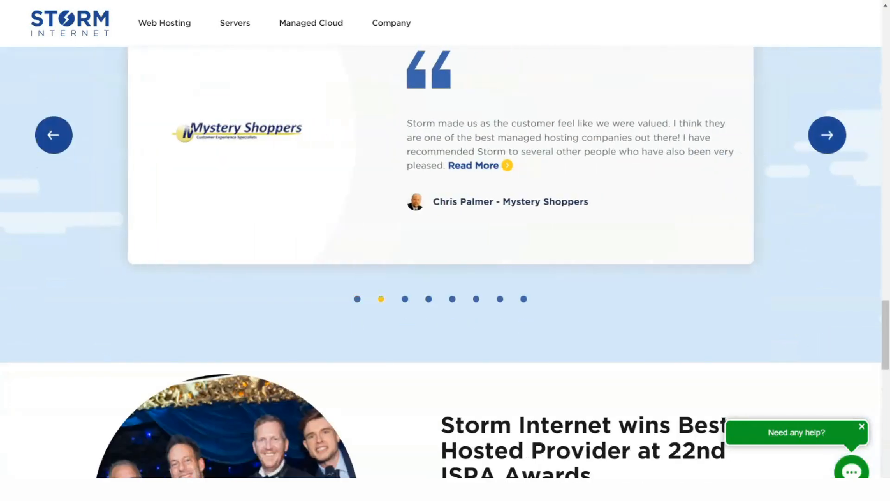